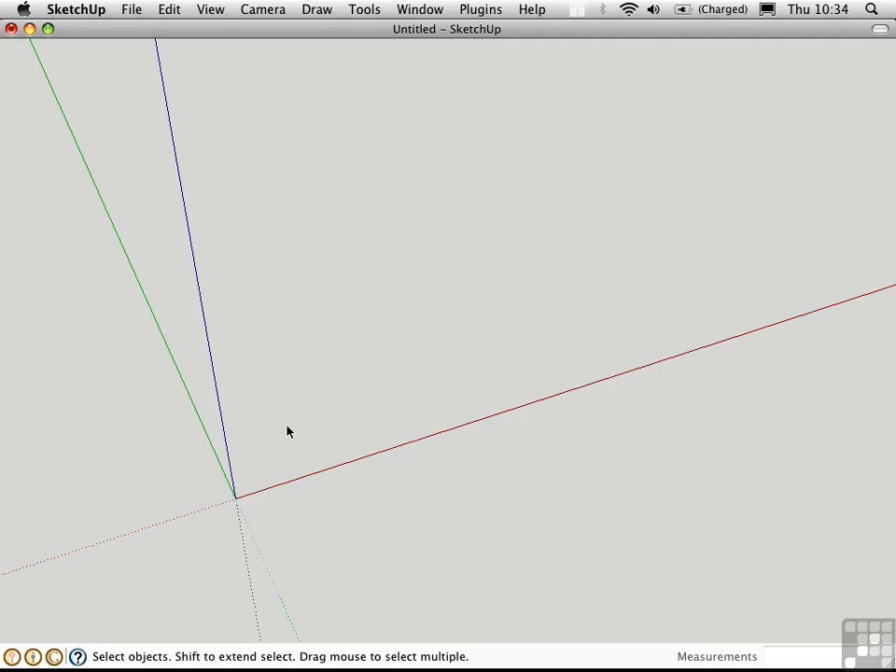
- Draw a 14' line from the origin along the red axis
key(l)
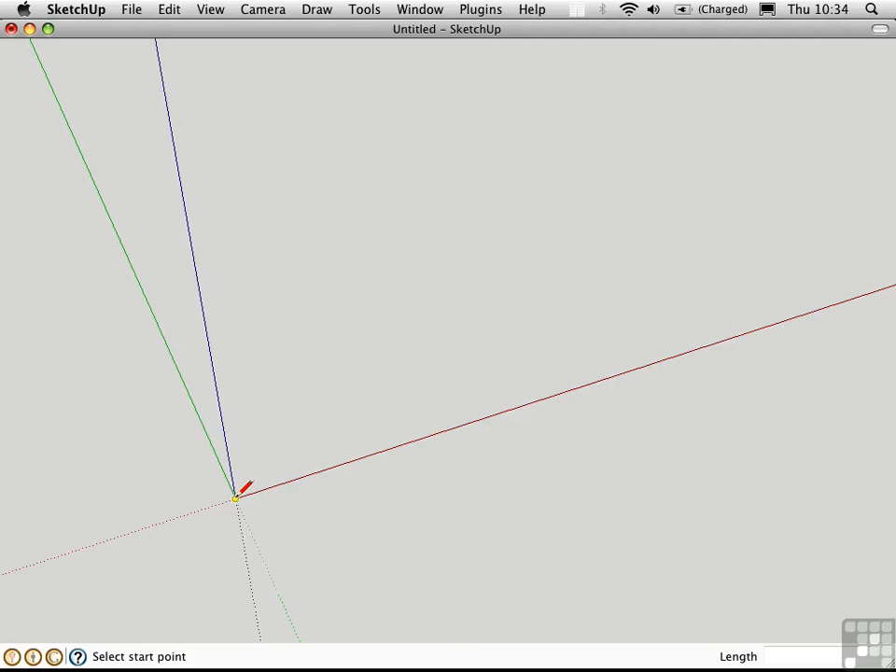
click(236, 497)
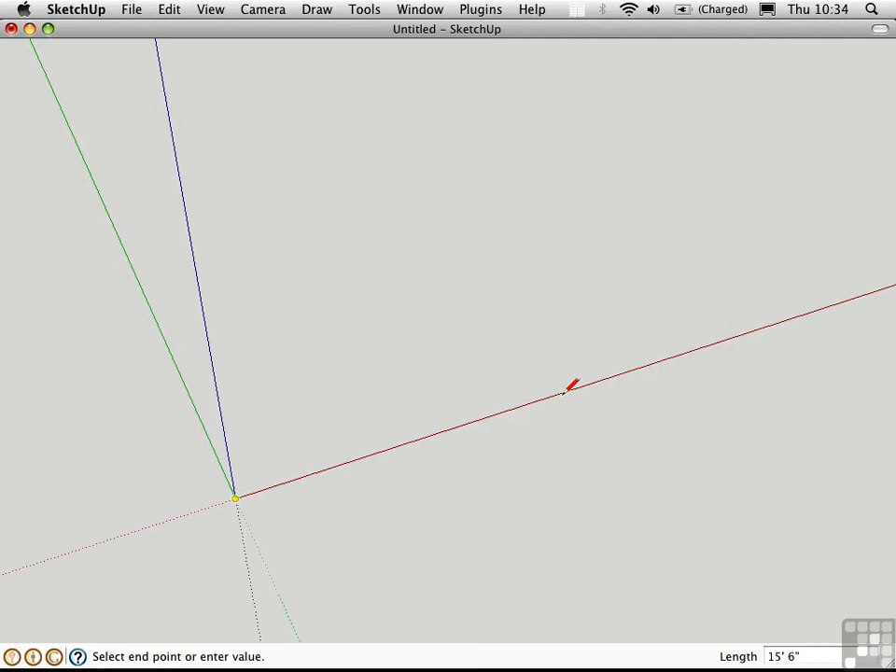
text(14)
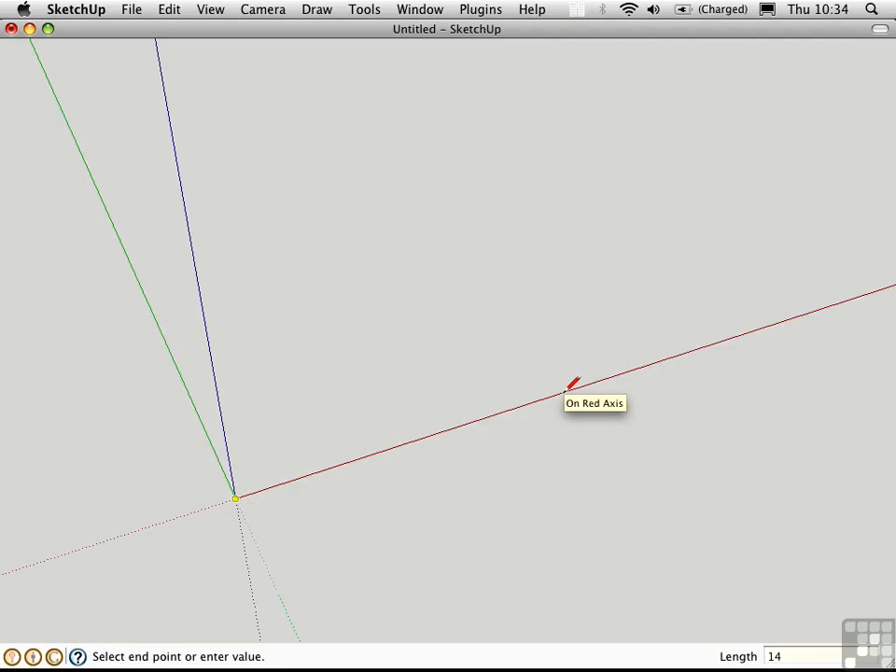
key(Return)
key(space)
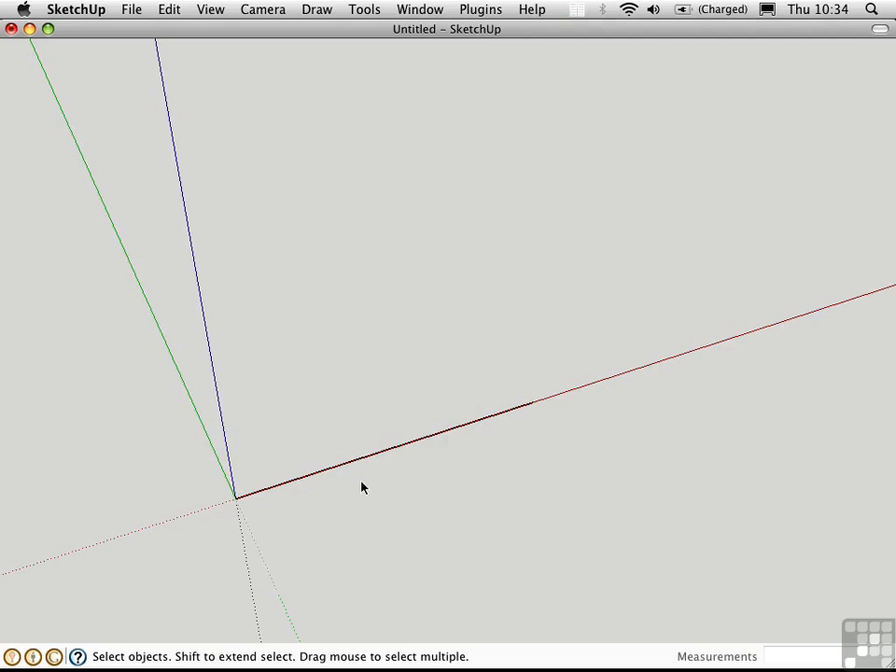
- Draw a 9' vertical line up from the far end of the base line
key(l)
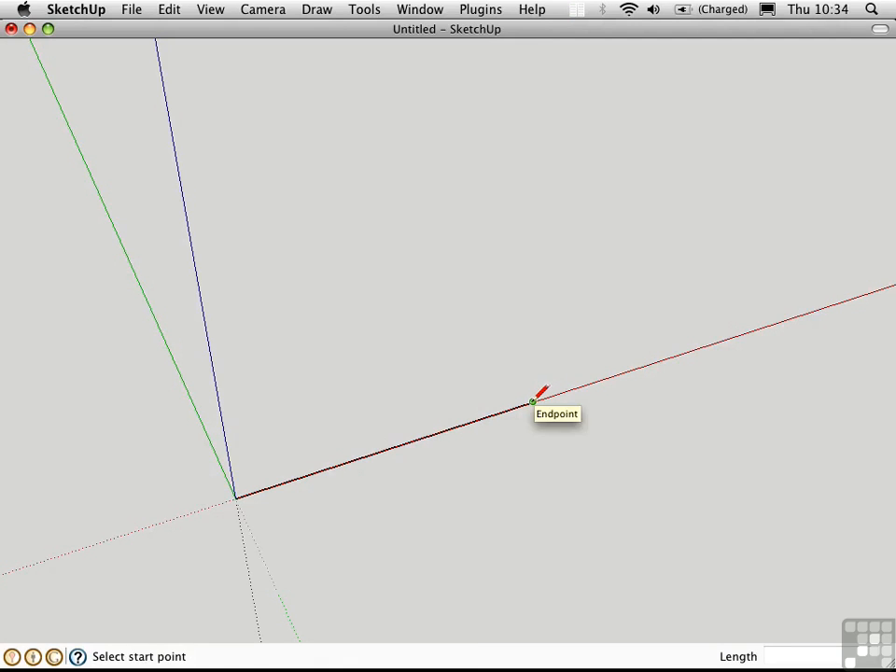
click(532, 401)
text(9)
key(Return)
key(space)
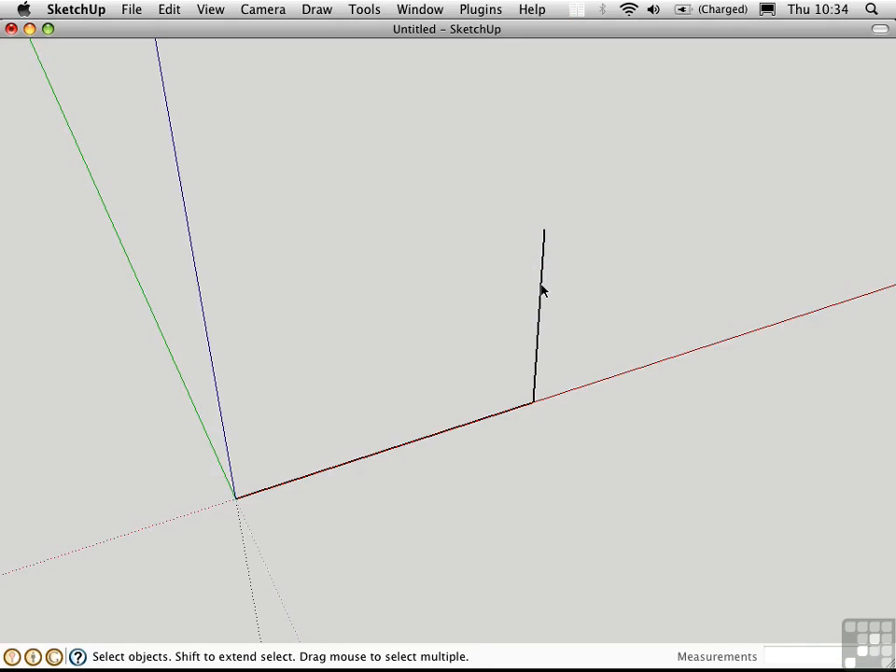
- Divide the base line and the vertical line into 15 equal segments each
right_click(464, 428)
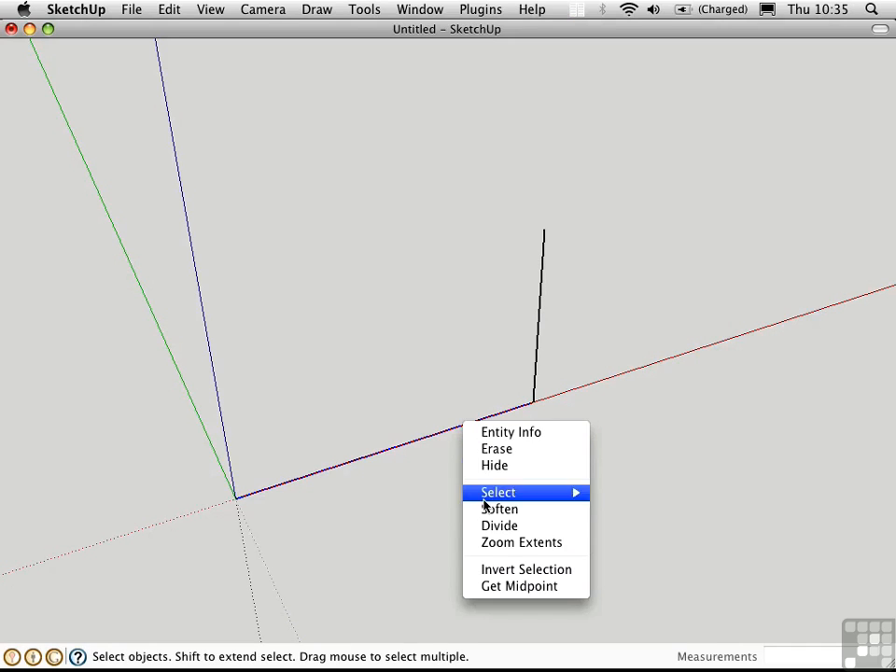
click(503, 526)
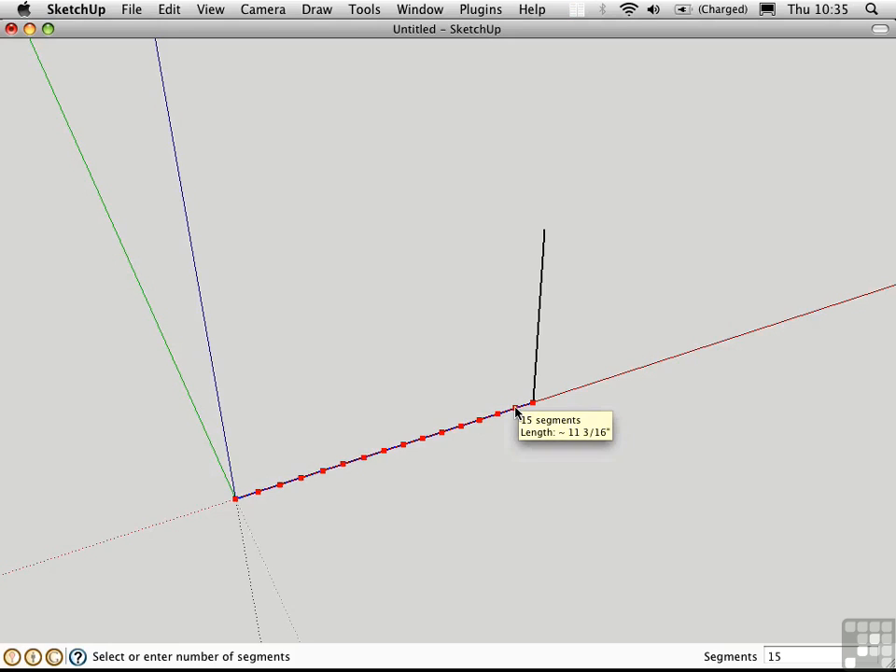
click(516, 410)
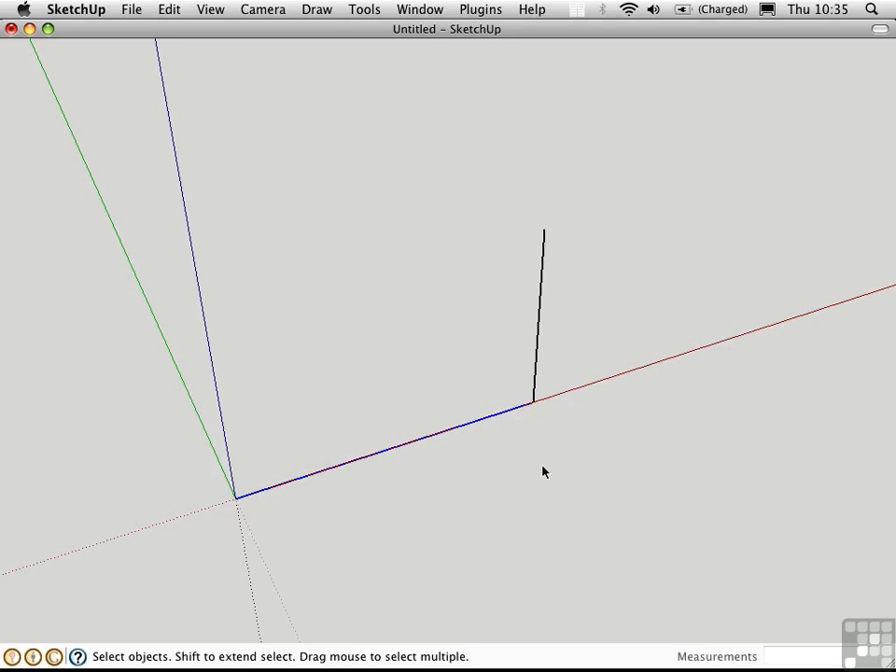
click(537, 345)
right_click(538, 345)
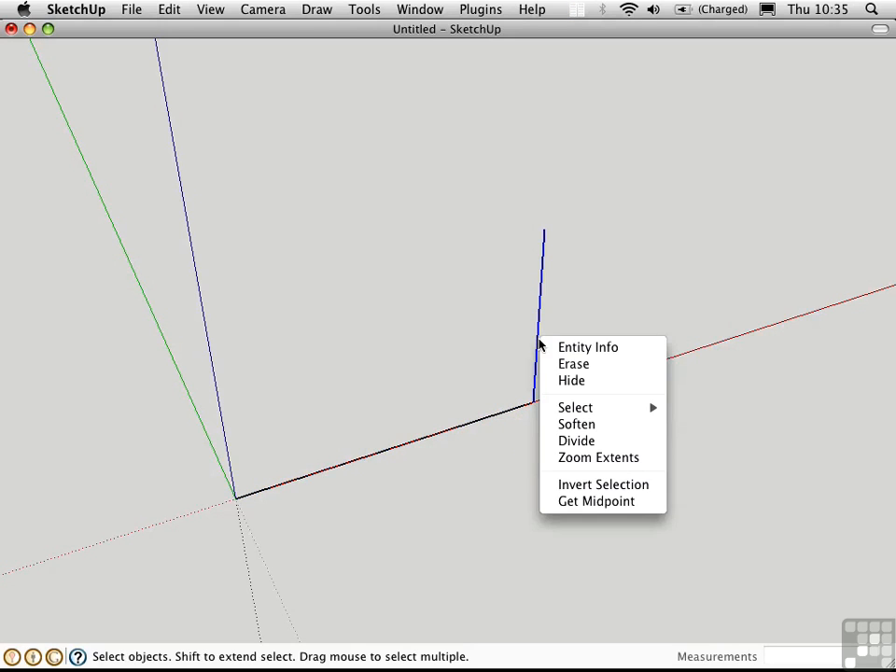
click(580, 440)
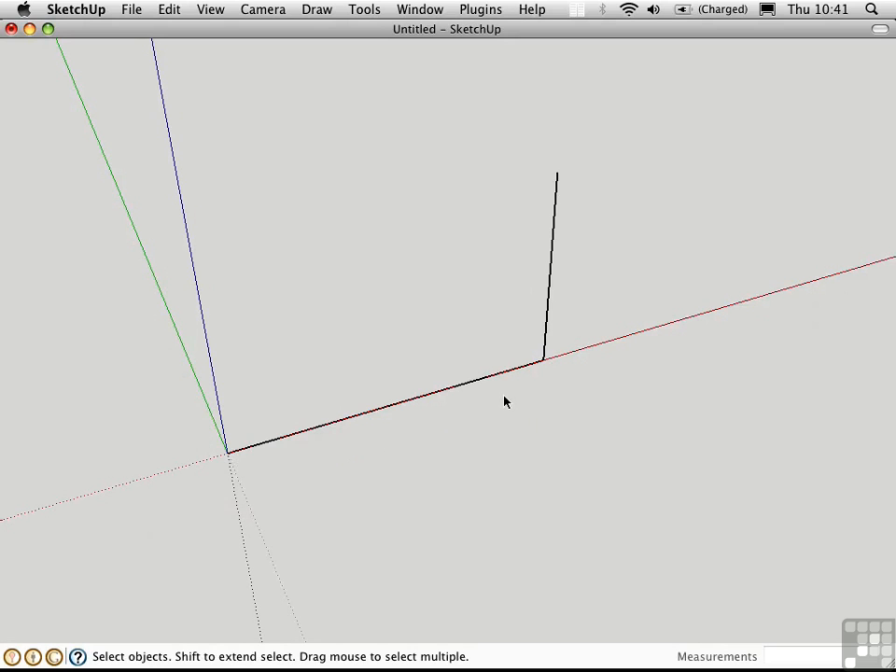
- Draw a closed rectangle from the origin, 36" along the green axis and one base-line segment deep along the red axis
middle_drag(210, 425, 411, 404)
middle_drag(340, 422, 456, 386)
key(l)
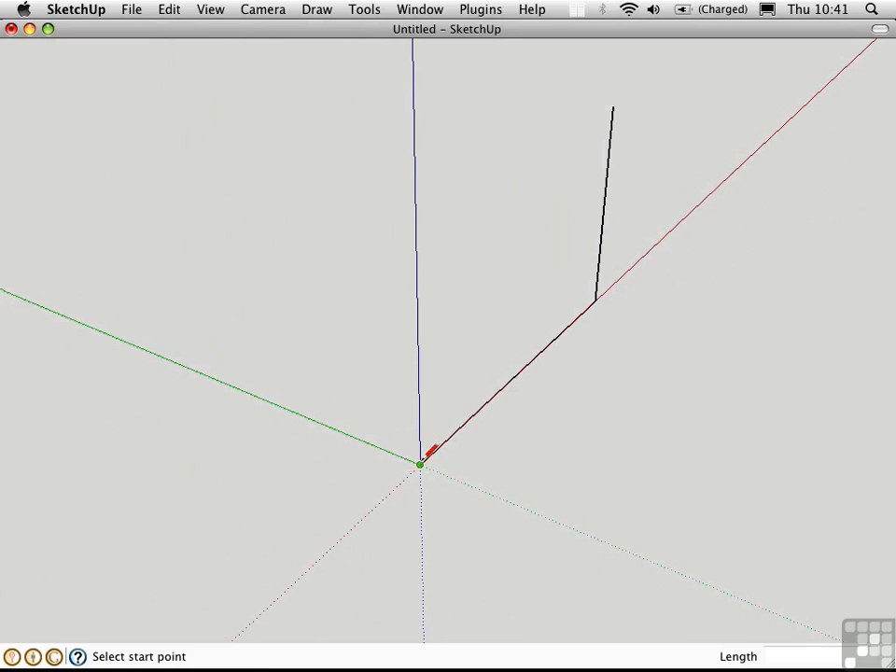
click(420, 463)
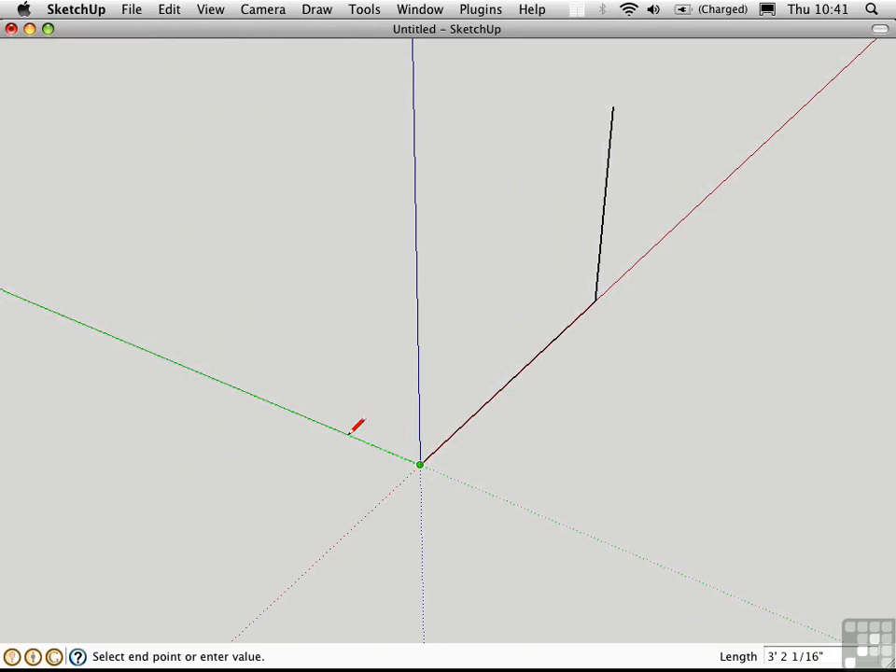
text(36)
key(Return)
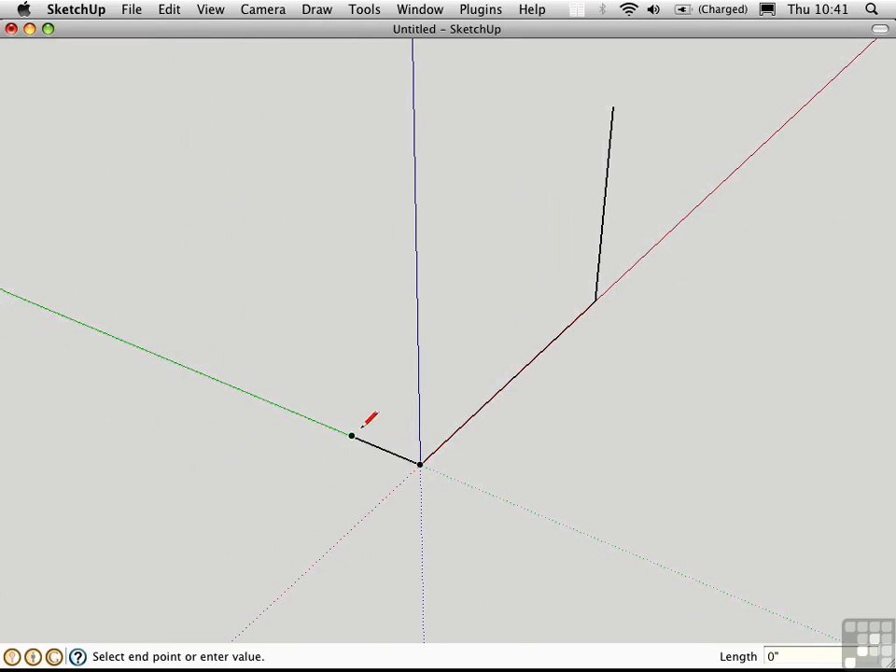
text(3')
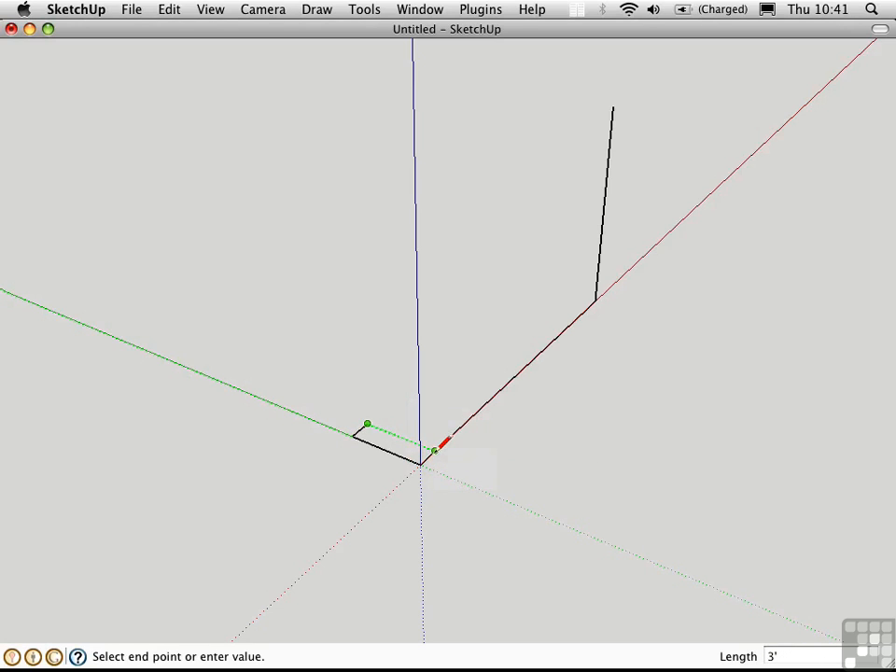
click(434, 451)
key(space)
- Push/Pull the rectangle up to the first division point of the vertical line to form one step block
key(p)
drag(391, 455, 599, 299)
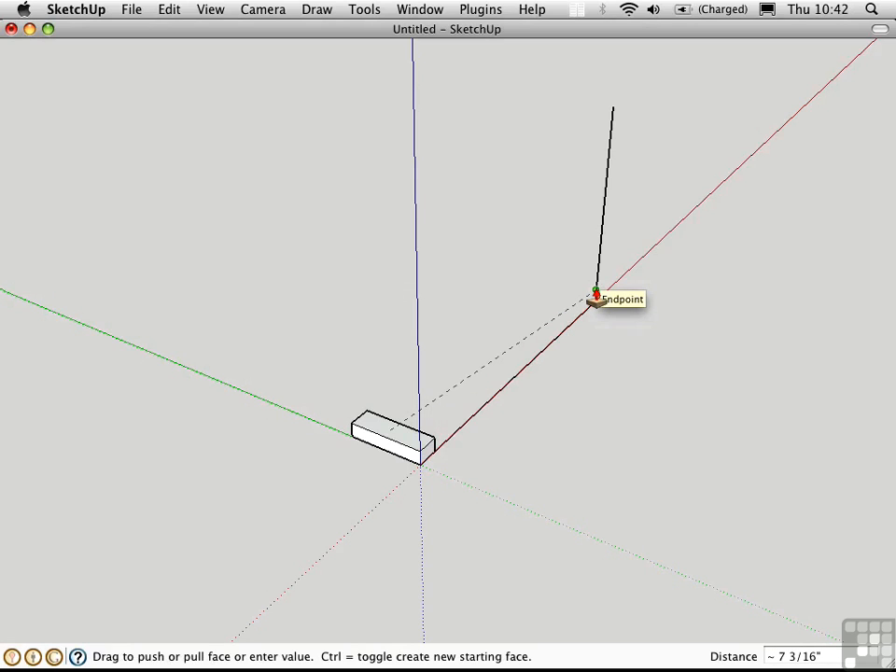
drag(595, 296, 596, 297)
key(space)
- Make the whole step block a component named Step
middle_drag(420, 499, 333, 434)
triple_click(362, 422)
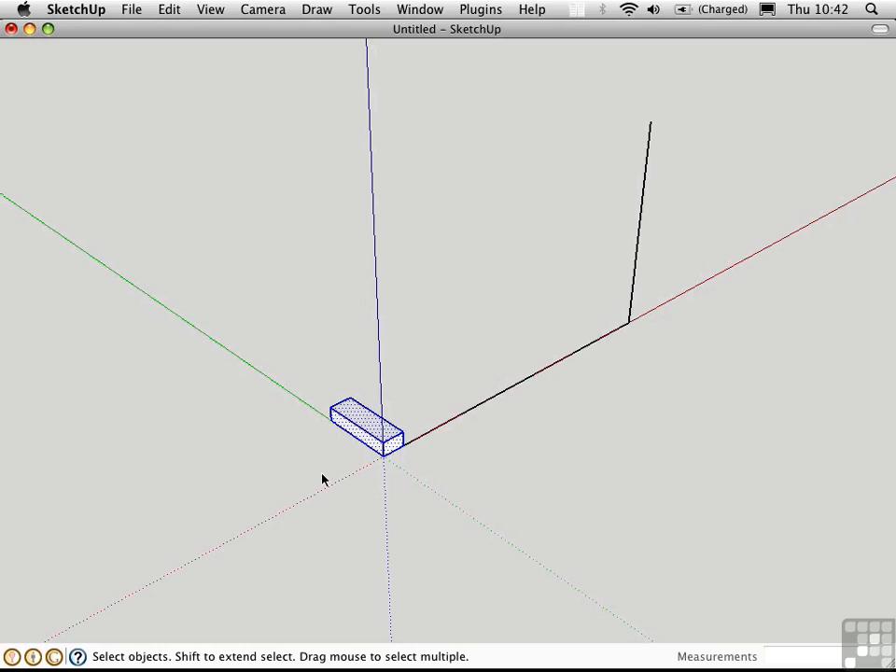
key(g)
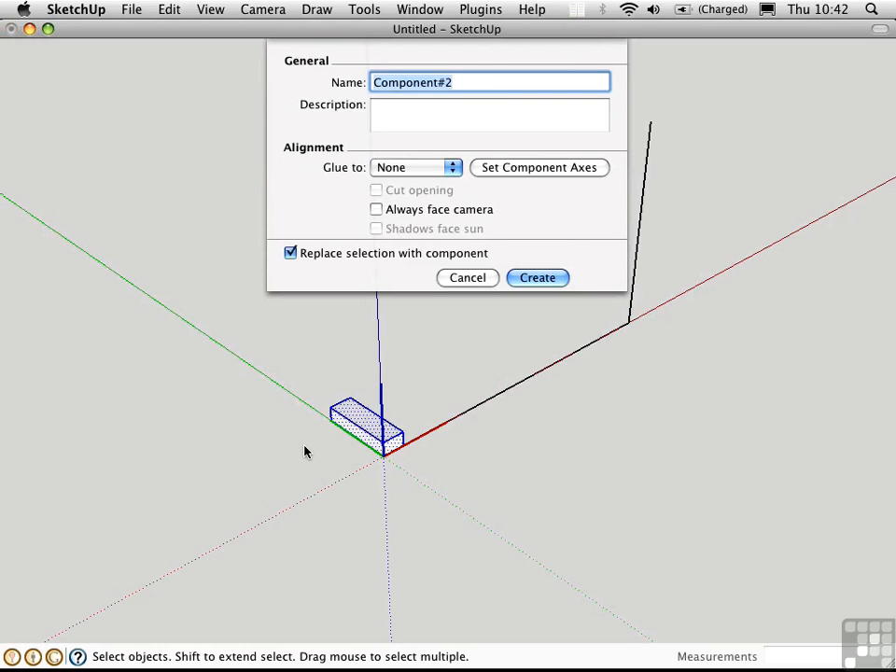
text(Step)
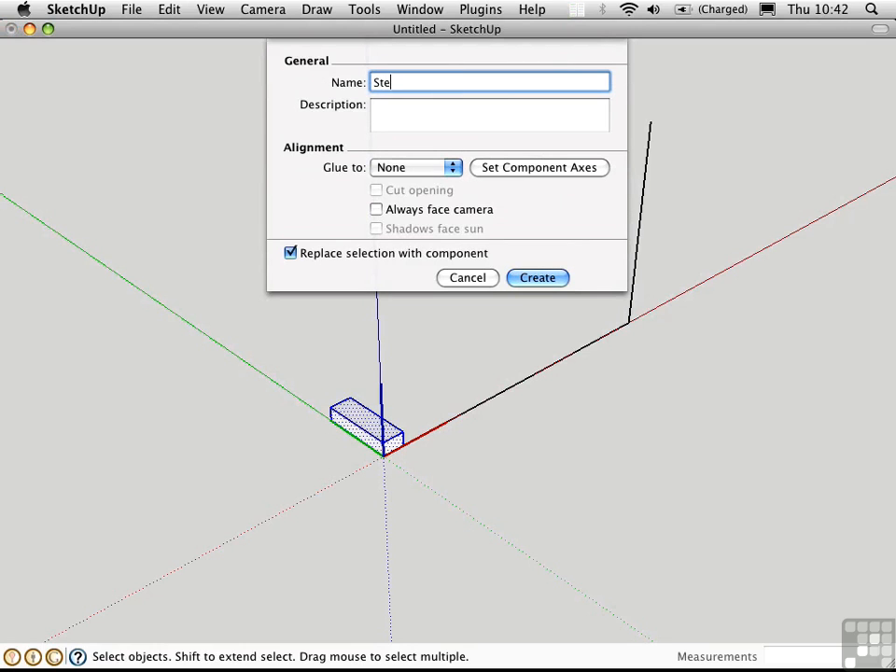
click(522, 280)
- Copy the step from its bottom front corner to its top rear corner and array it 14 times into a staircase
key(m)
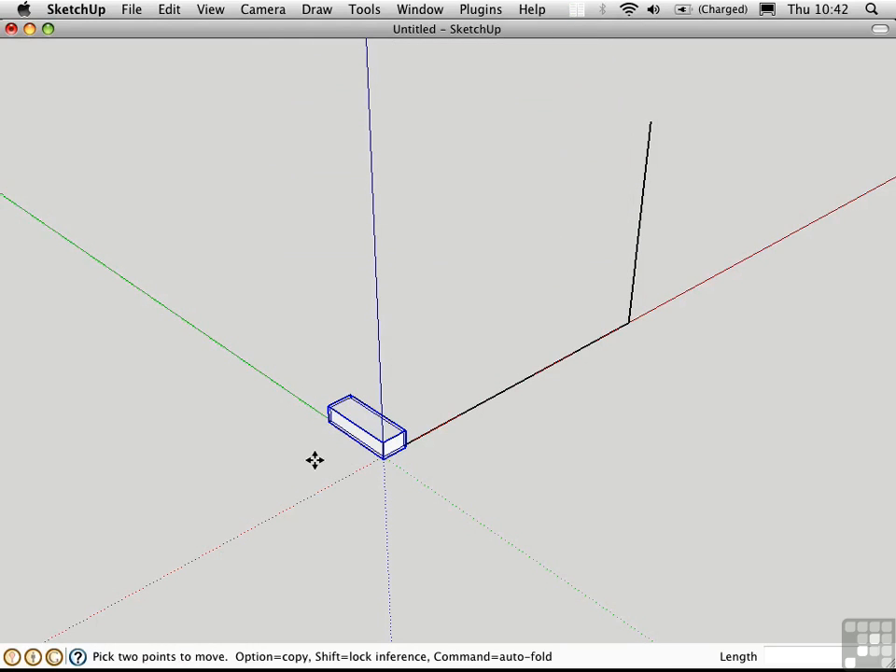
key(alt)
click(384, 457)
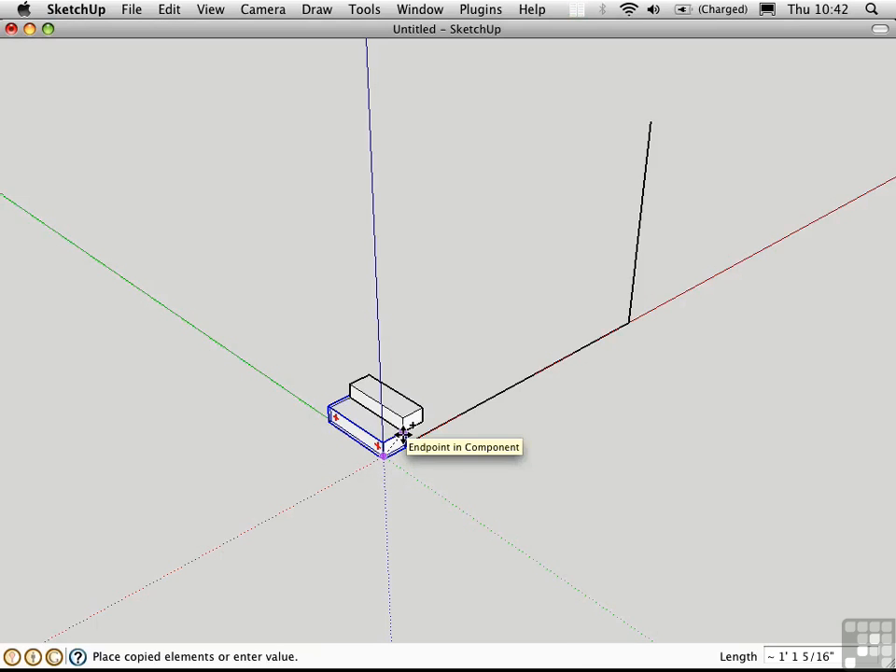
click(404, 432)
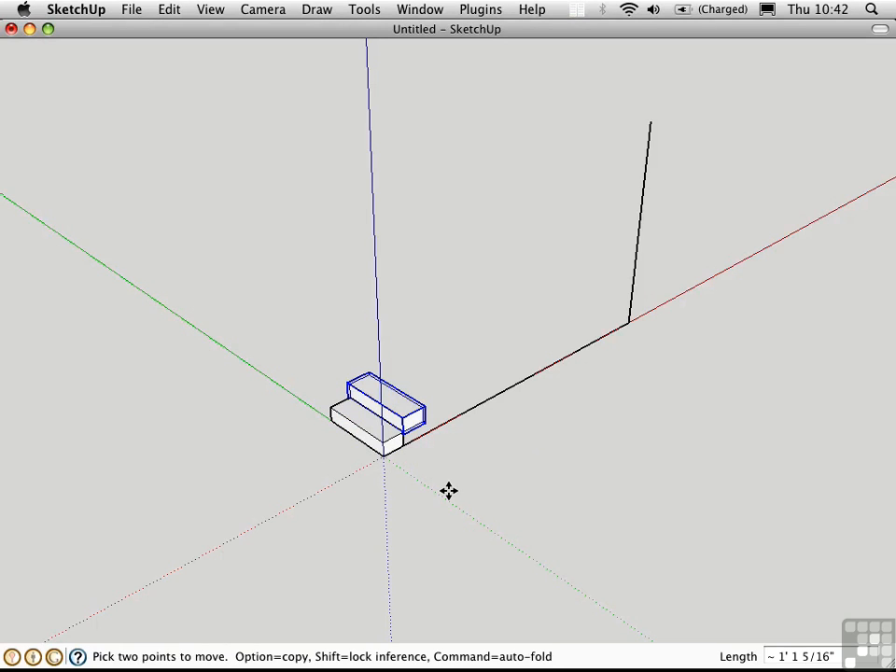
text(14x)
key(Return)
middle_drag(449, 491, 481, 418)
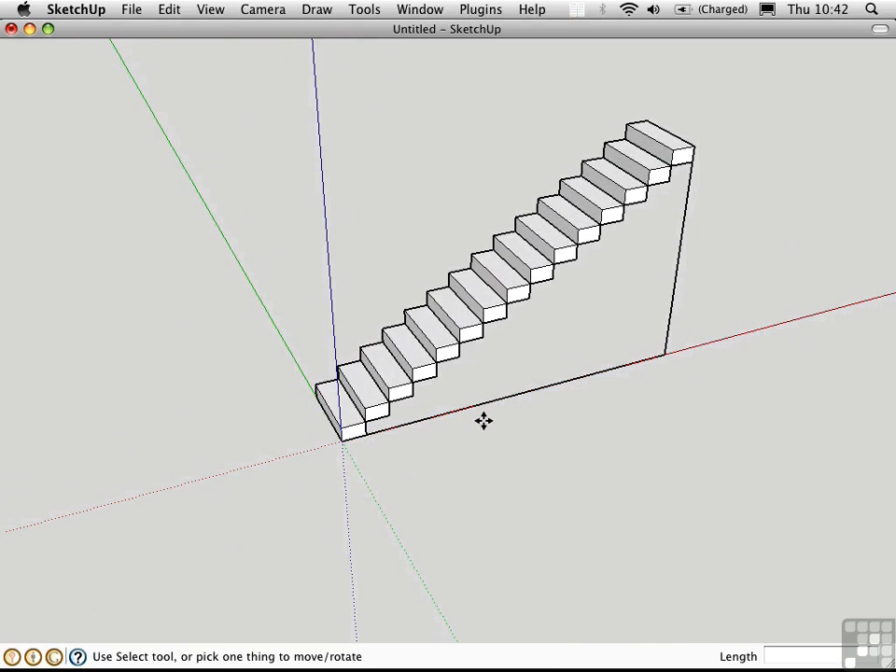
key(space)
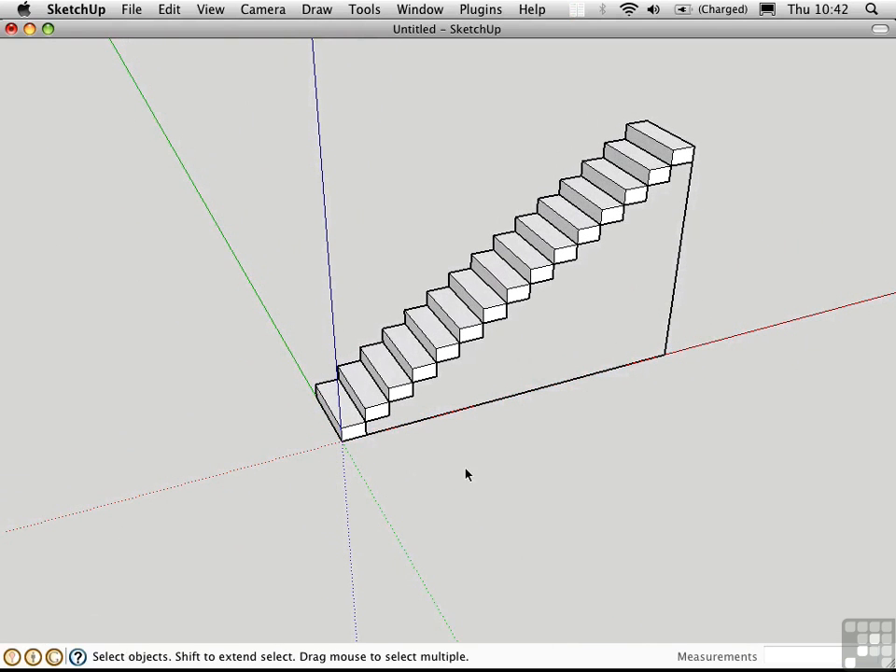
- Edit one Step component and Push/Pull its bottom face upward so the steps become thin treads
double_click(442, 346)
middle_drag(451, 366, 424, 306)
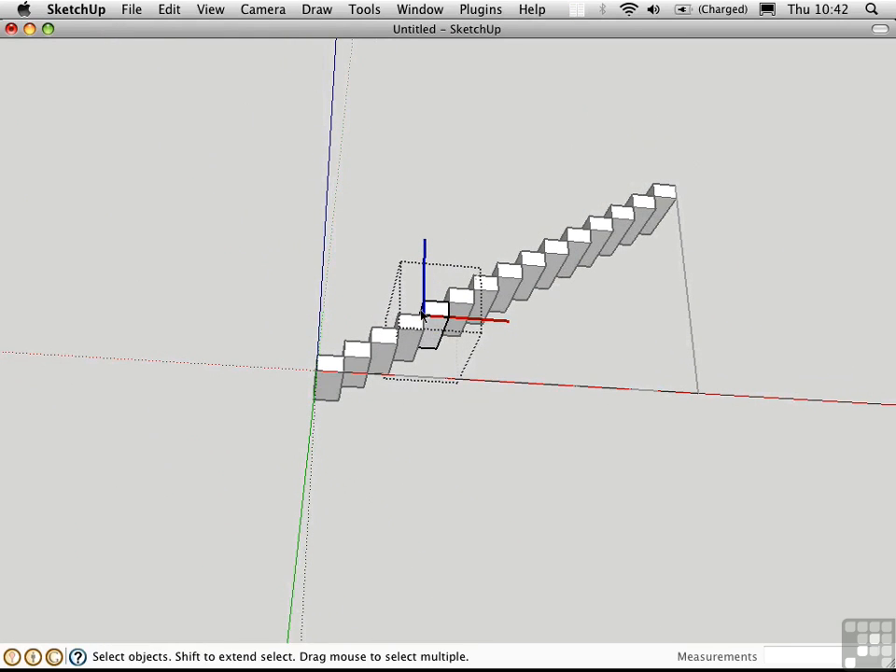
key(p)
drag(432, 339, 437, 341)
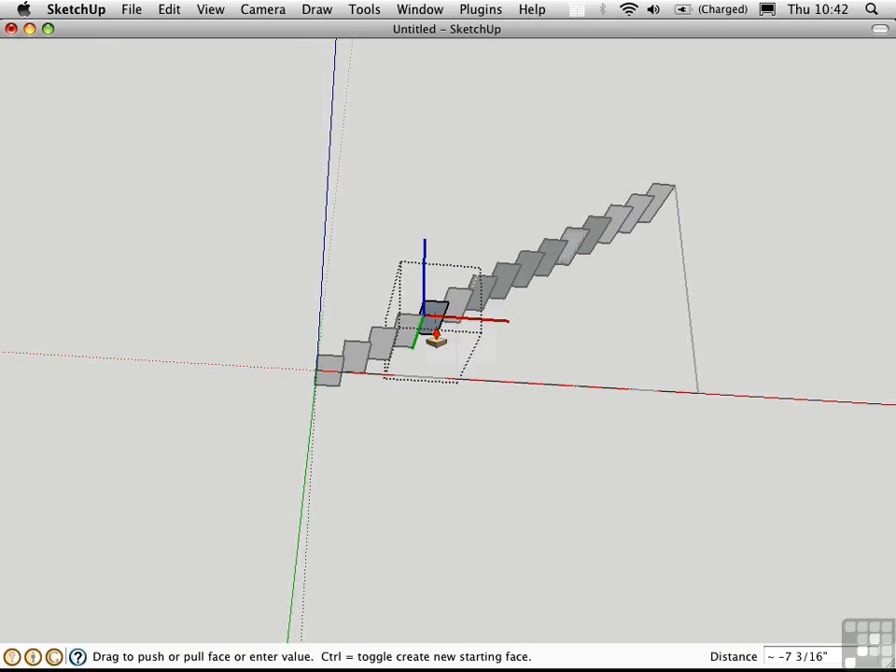
scroll(434, 334, up, 10)
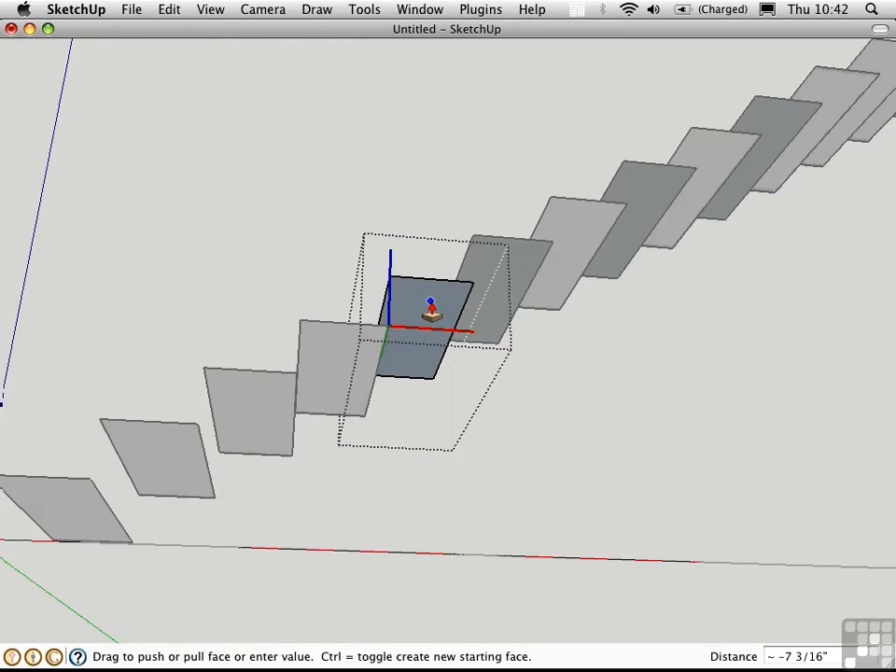
drag(421, 328, 552, 348)
key(space)
- Draw one riser line up from the origin to the first tread's top corner, then a line along that tread's top side edge
middle_drag(212, 184, 377, 436)
key(z)
drag(367, 282, 404, 514)
middle_drag(455, 374, 362, 405)
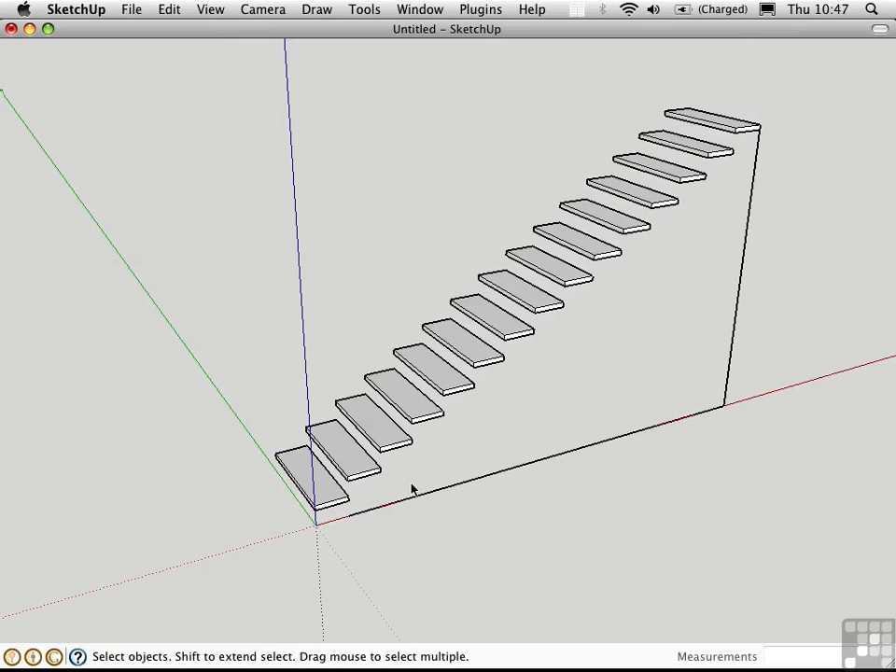
key(l)
click(317, 525)
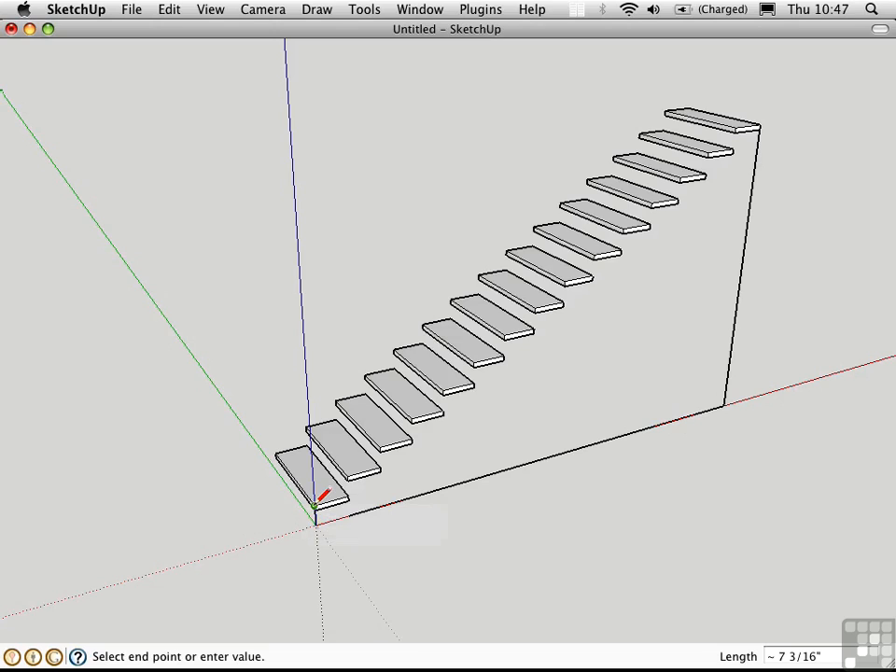
click(316, 504)
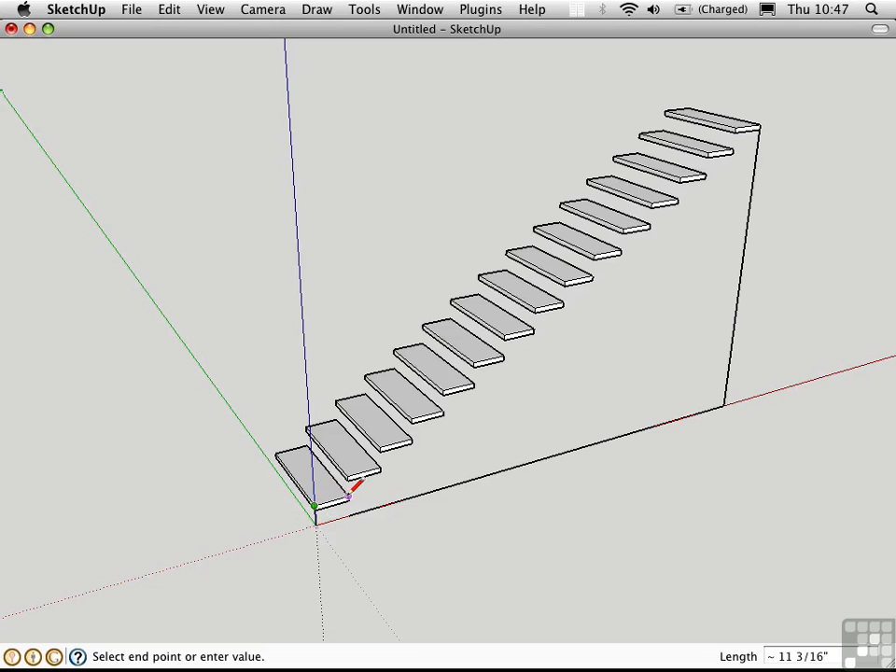
click(349, 494)
key(space)
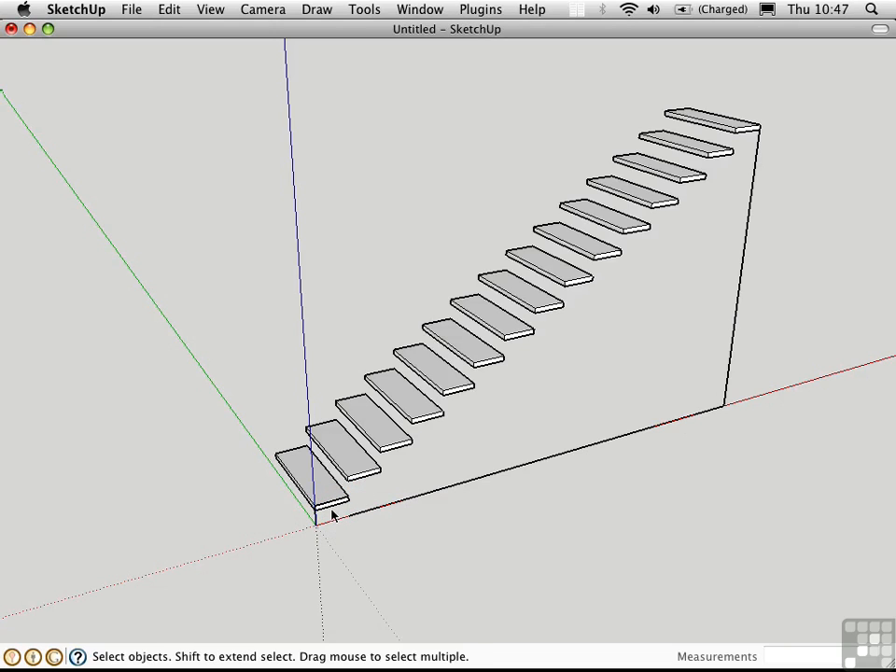
- Delete all the treads and the divided base and vertical lines, keeping only the riser and tread profile lines
click(318, 489)
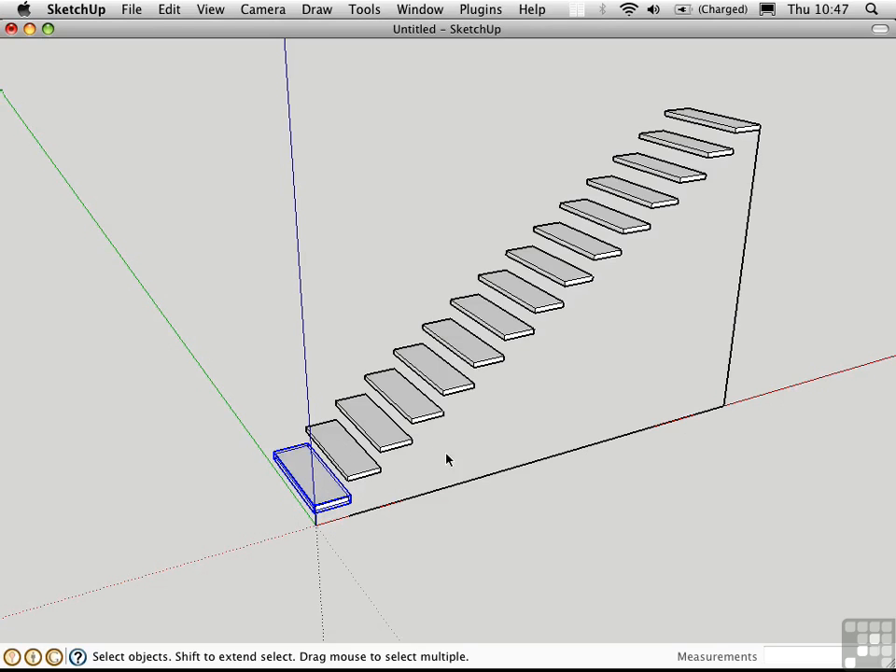
drag(441, 473, 332, 379)
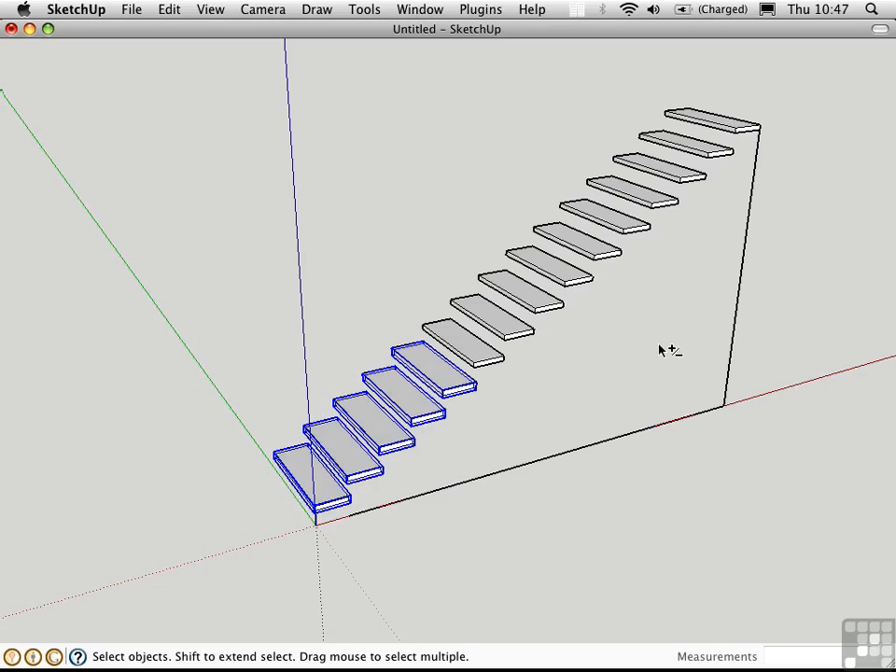
shift+drag(752, 384, 481, 86)
key(Delete)
drag(776, 478, 634, 108)
key(Delete)
drag(715, 538, 415, 373)
key(Delete)
drag(395, 539, 344, 511)
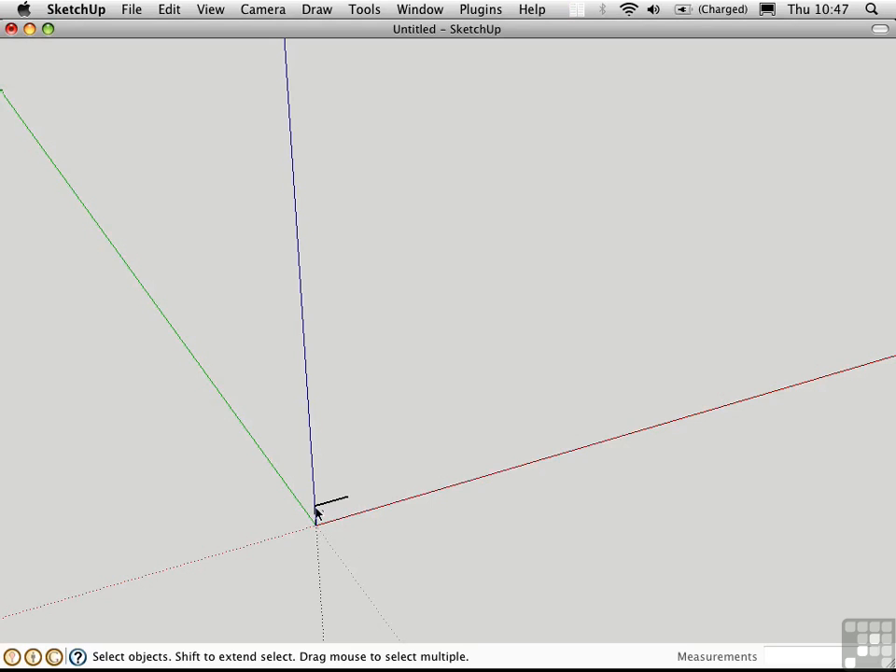
- Copy the riser and tread profile from its lower end to the tread's outer end and array it 14 times
key(m)
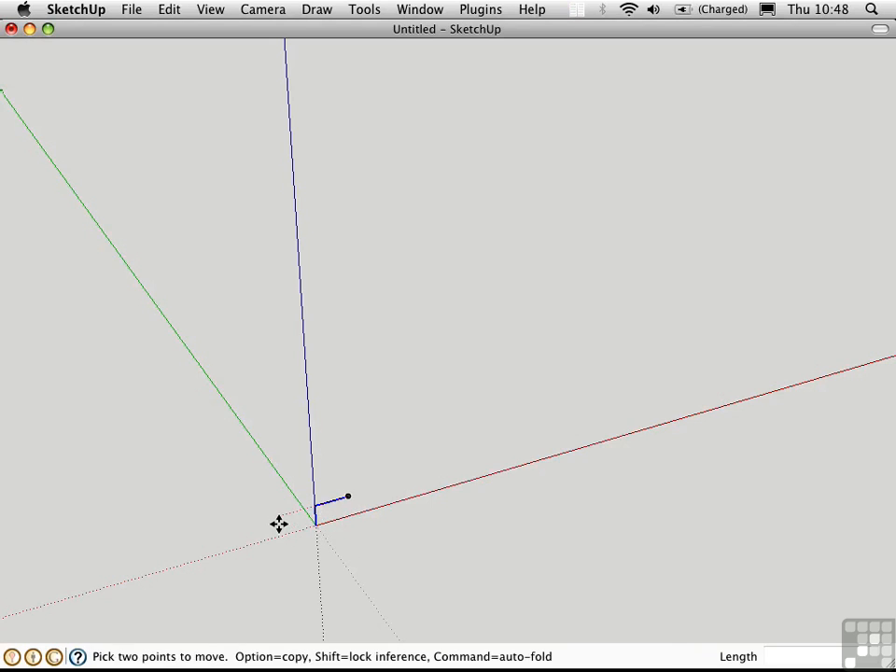
alt+click(313, 525)
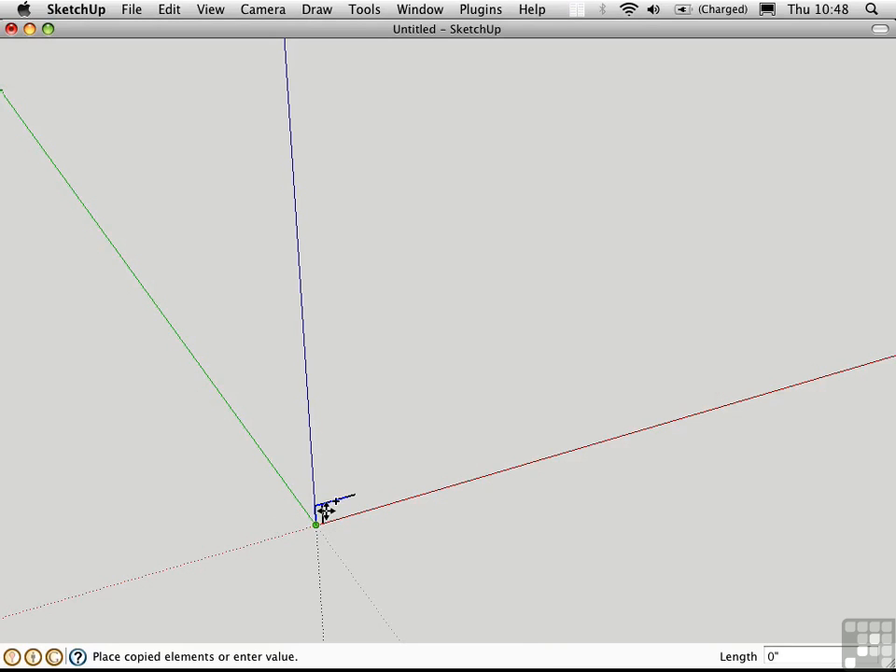
click(348, 497)
text(1)
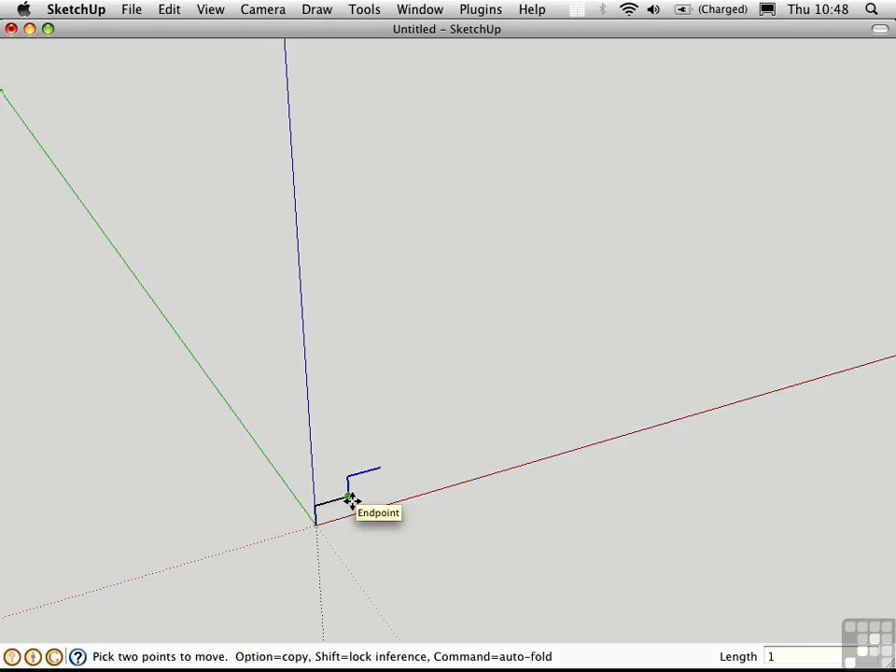
text(4x)
key(Return)
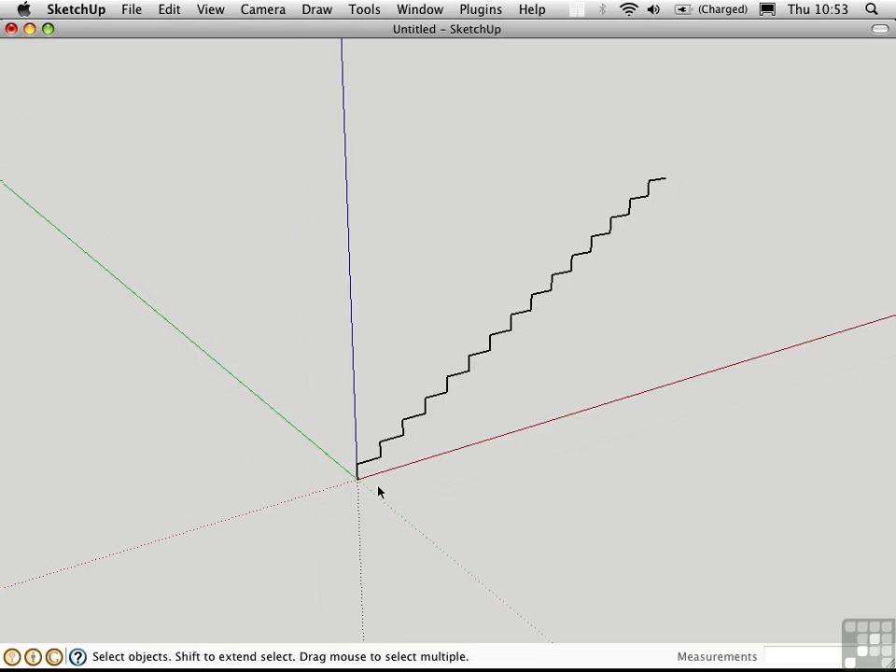
- Close the stair profile with a base line along the red axis from the origin and a 9' vertical line up to the last tread's end
key(l)
click(356, 479)
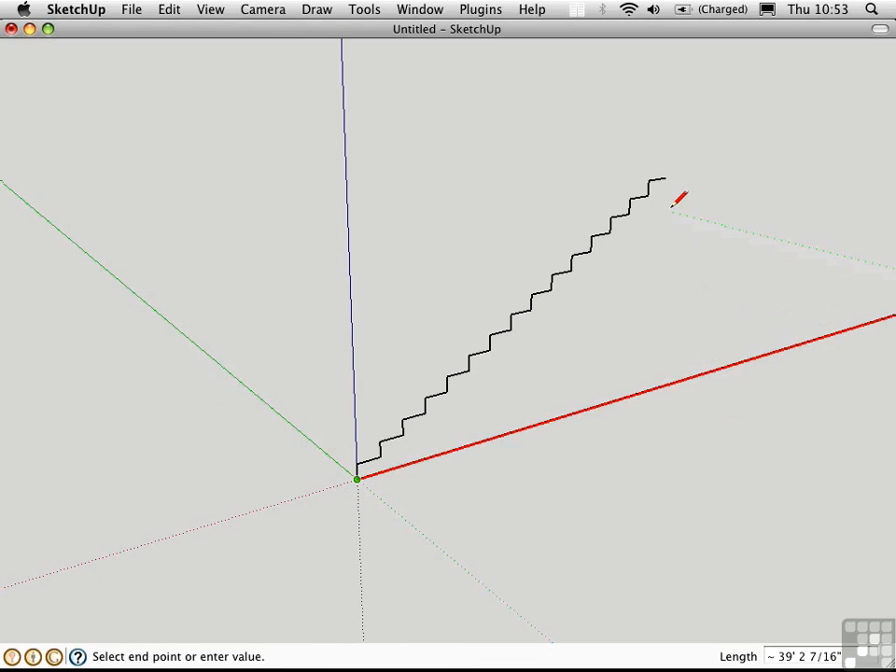
shift+click(674, 173)
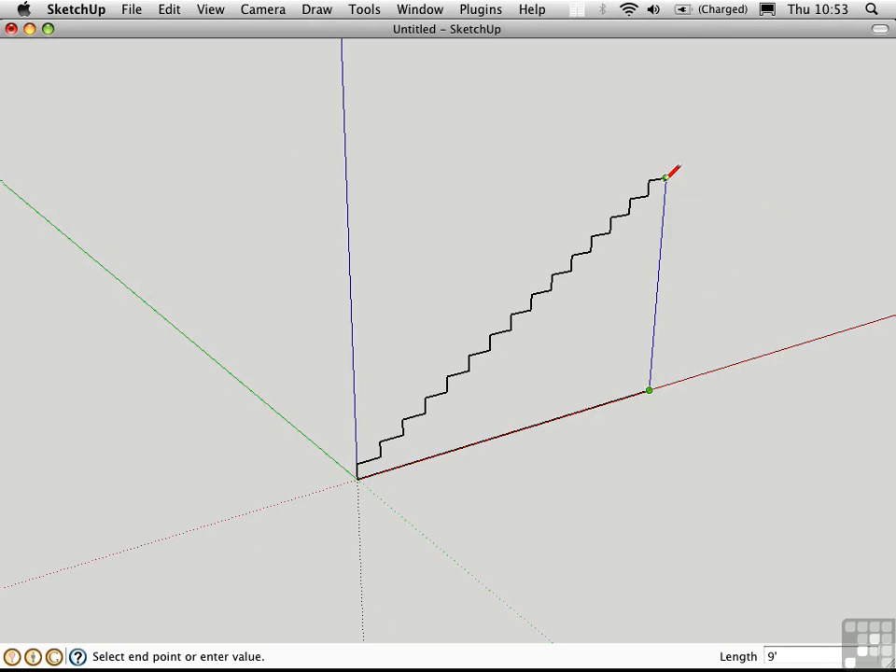
text(9')
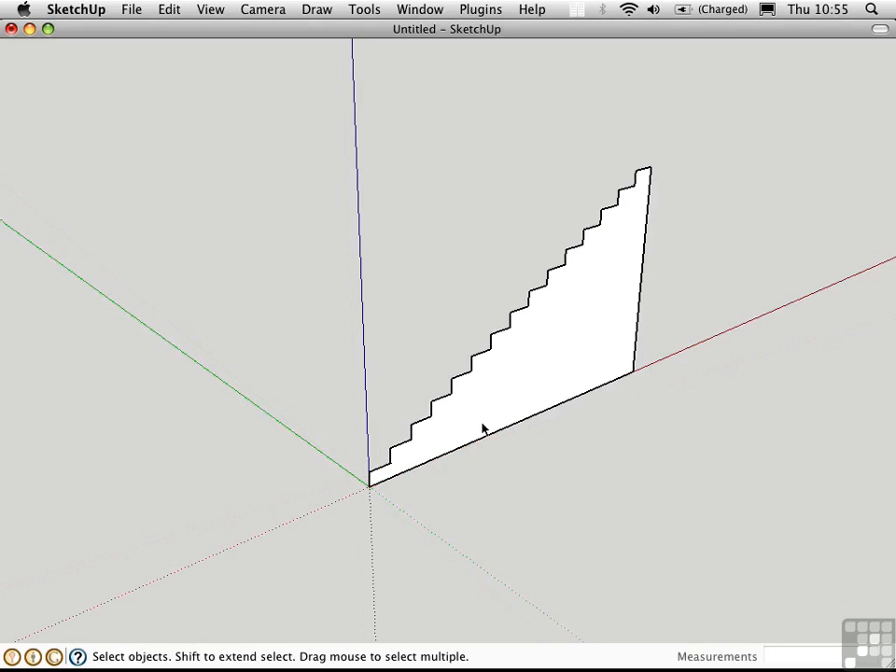
- Draw a diagonal line beneath the steps from the base edge to the rear vertical edge, and erase the lower corner edges outside it
middle_drag(481, 423, 403, 342)
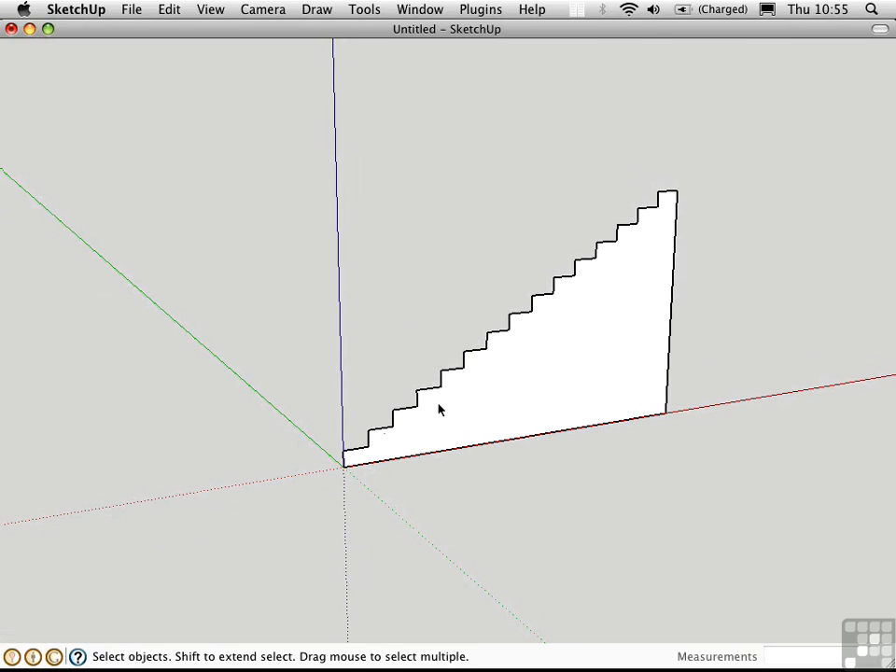
key(l)
click(379, 460)
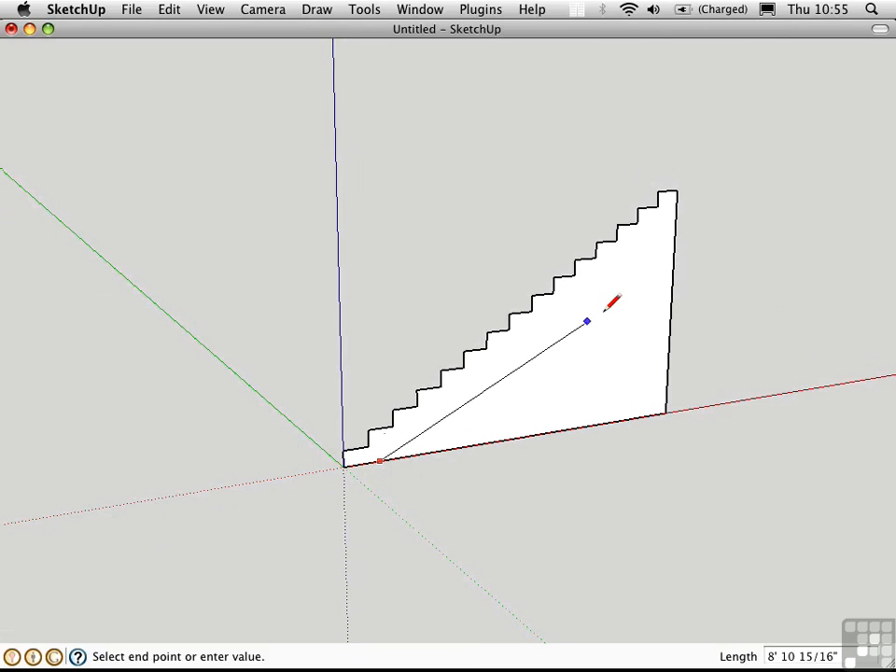
click(674, 217)
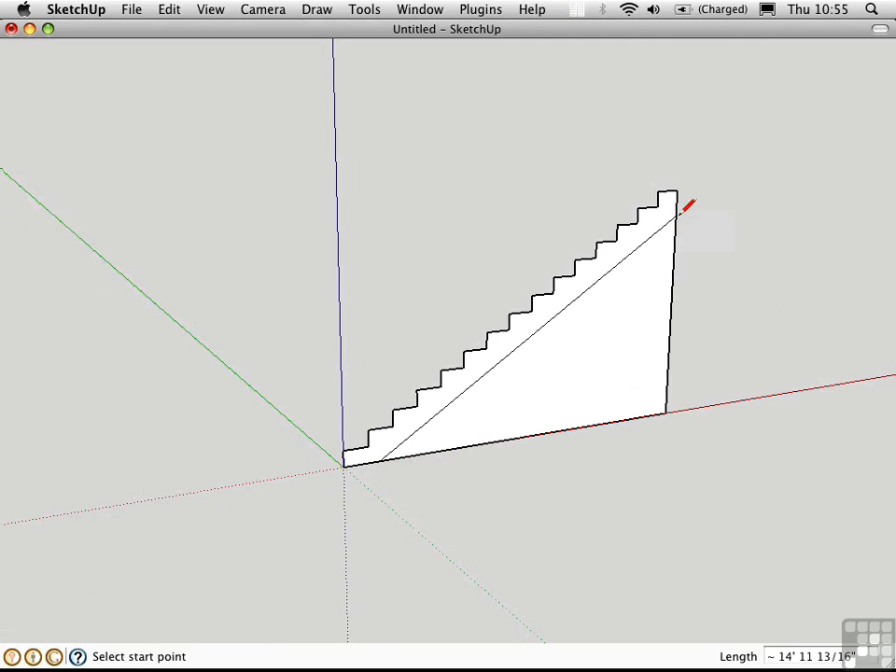
key(space)
key(e)
drag(659, 422, 667, 405)
key(space)
- Draw a straight path line on the ground parallel to the green axis, starting on the red axis in front of the stair profile
mouse_move(420, 425)
middle_down()
mouse_move(309, 449)
mouse_move(312, 476)
mouse_move(337, 413)
middle_up()
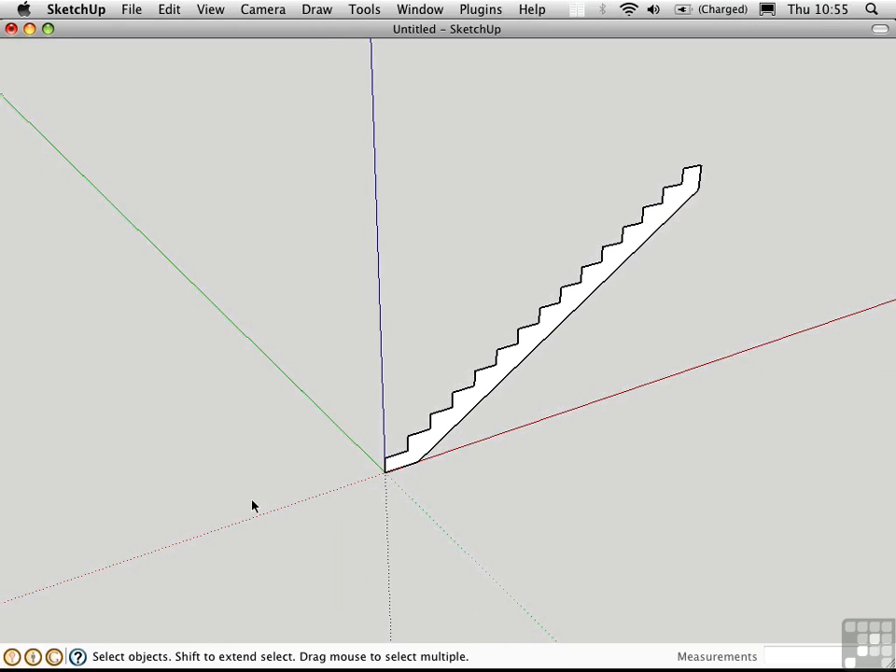
key(l)
click(282, 506)
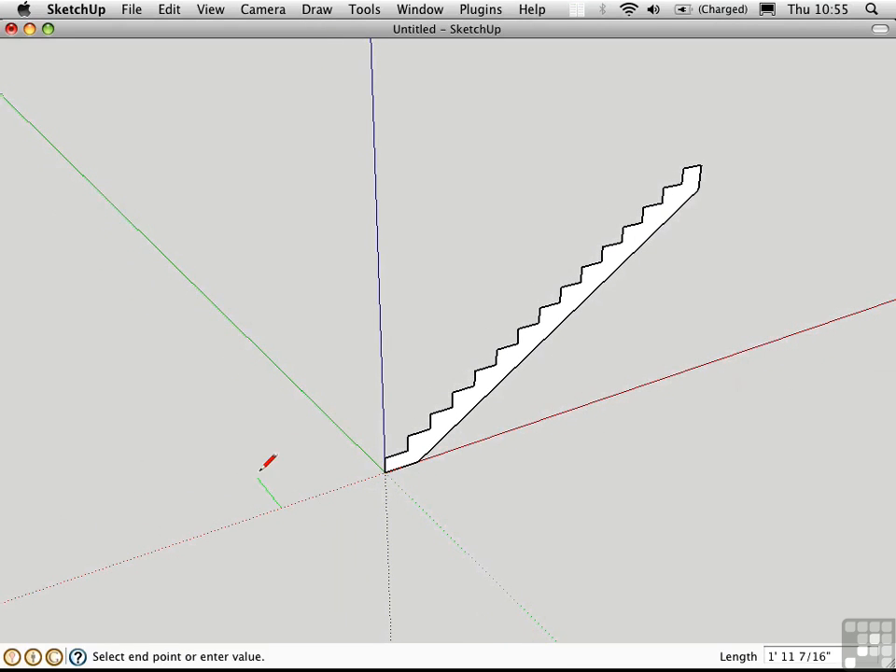
click(213, 420)
key(space)
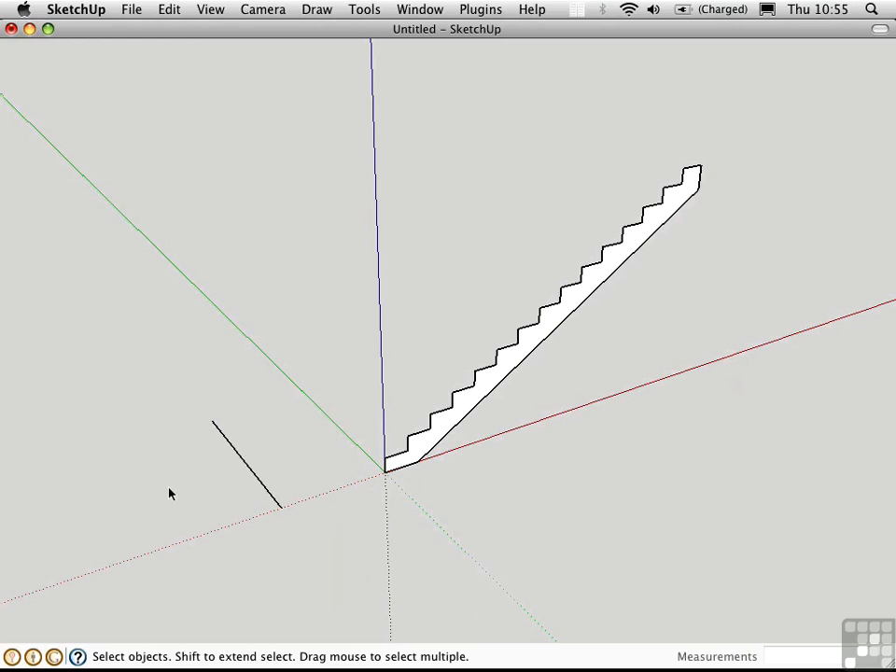
- Draw an arc on the ground beyond the straight path line, starting on the red axis and bulging toward the stair profile
key(l)
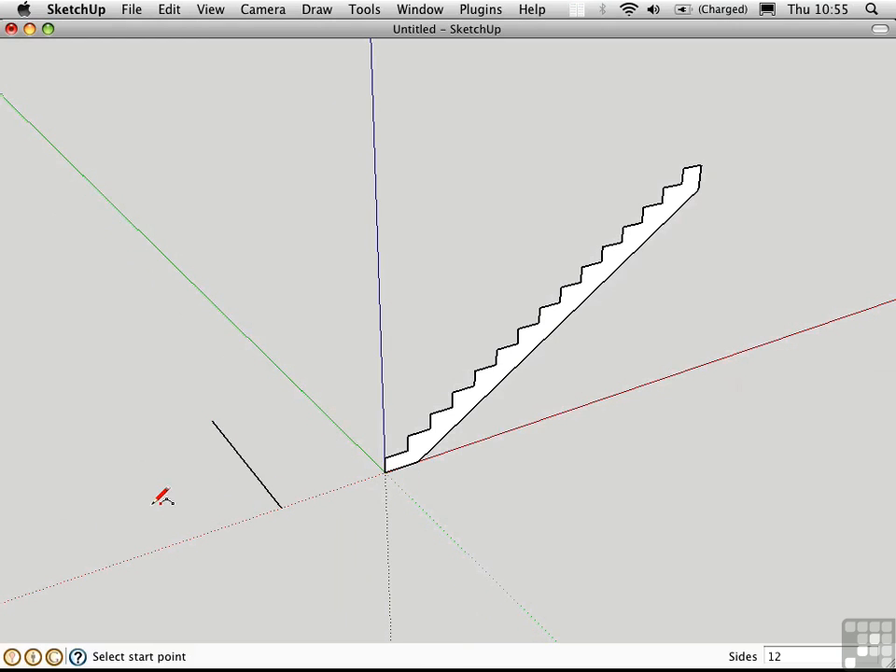
click(149, 550)
click(90, 438)
click(165, 473)
key(space)
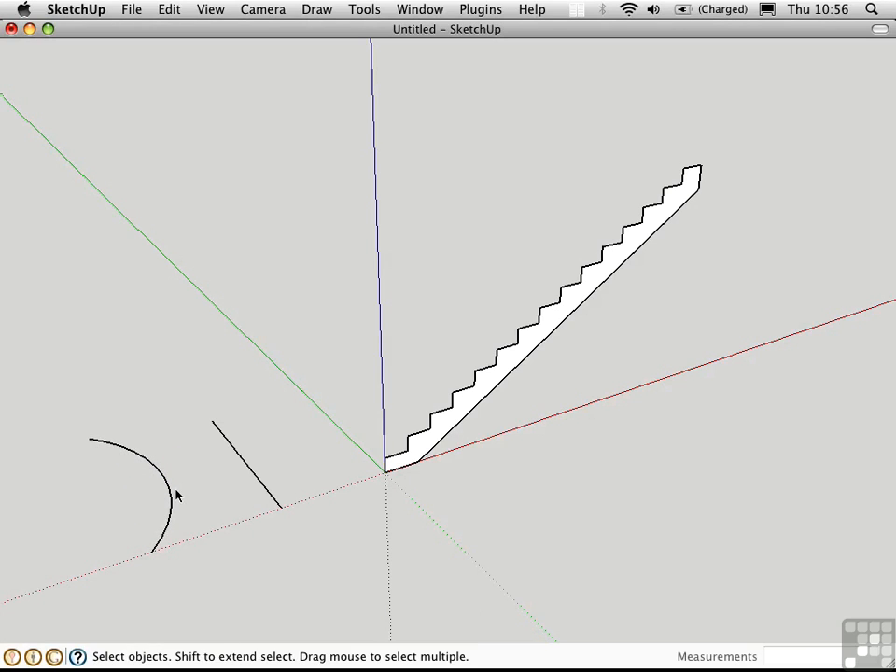
- Extrude the stair profile along the straight path line with Follow Me, and undo the extrusion
click(248, 469)
key(p)
drag(471, 422, 524, 511)
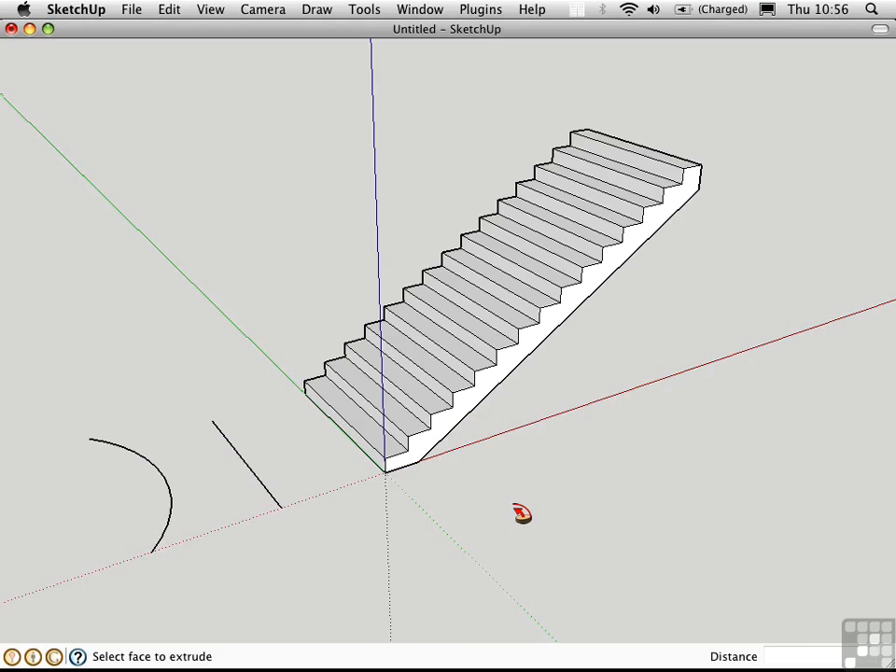
key(space)
key(super+z)
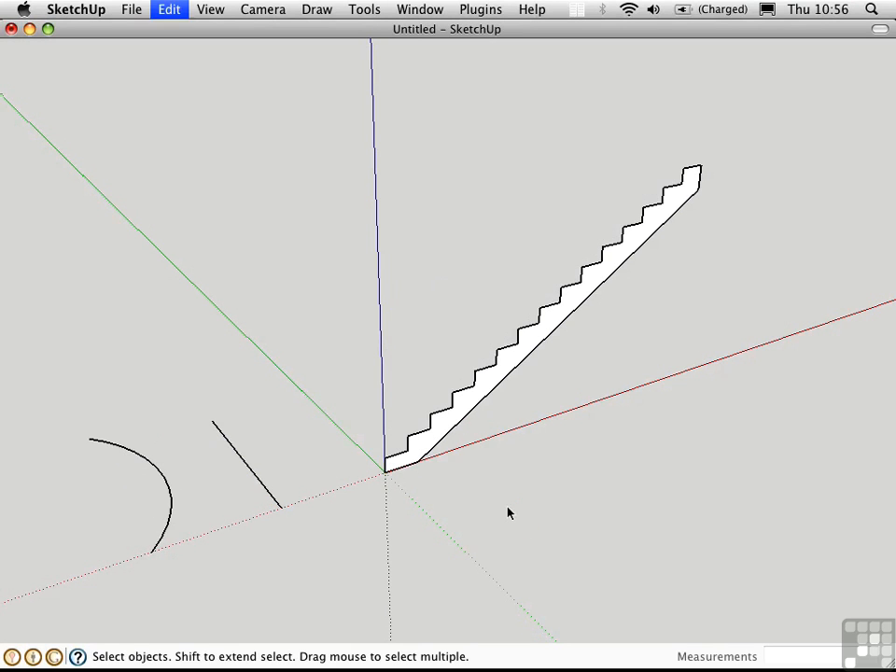
- Extrude the stair profile along the arc path with Follow Me to form a curved staircase
click(158, 471)
key(p)
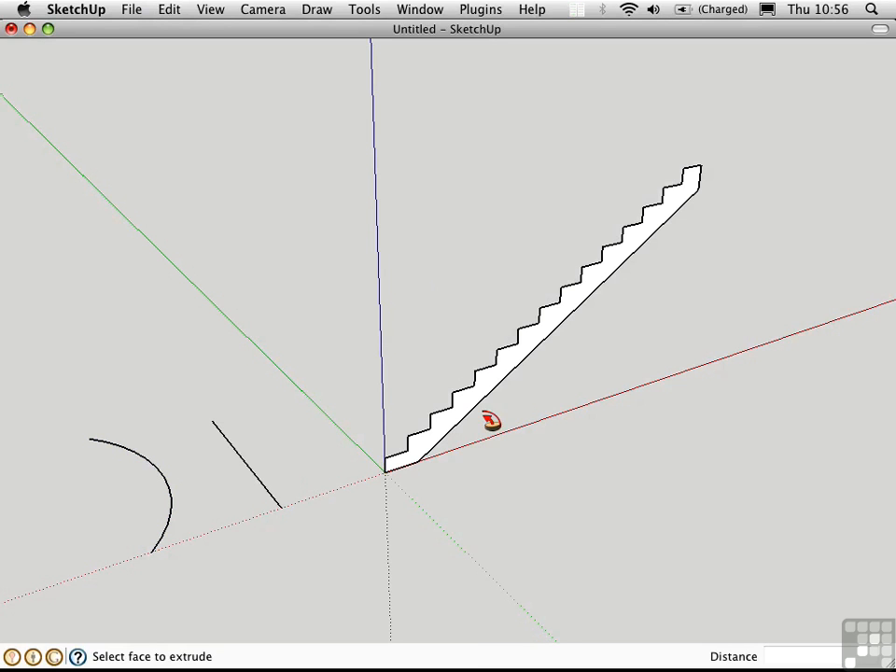
key(super+y)
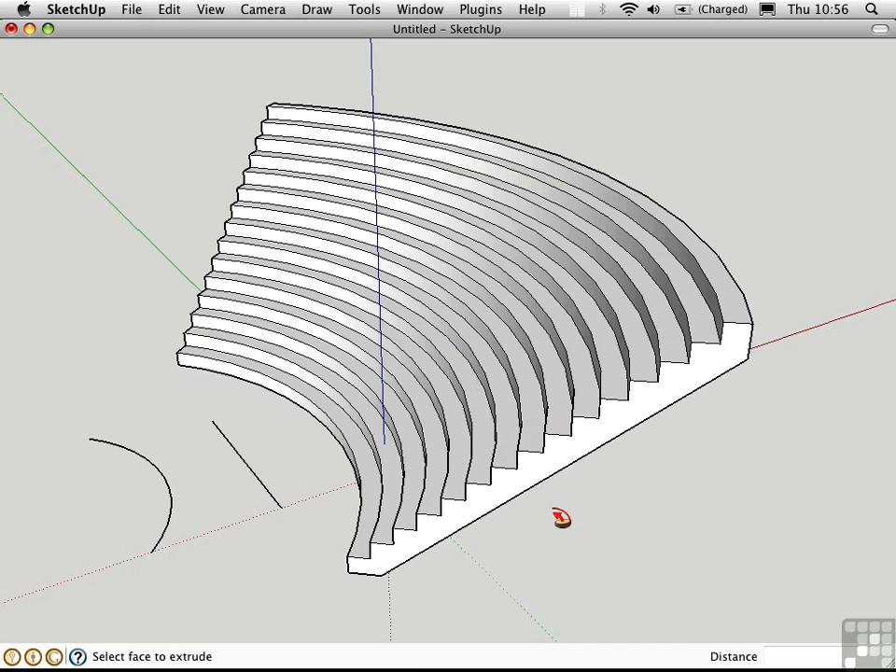